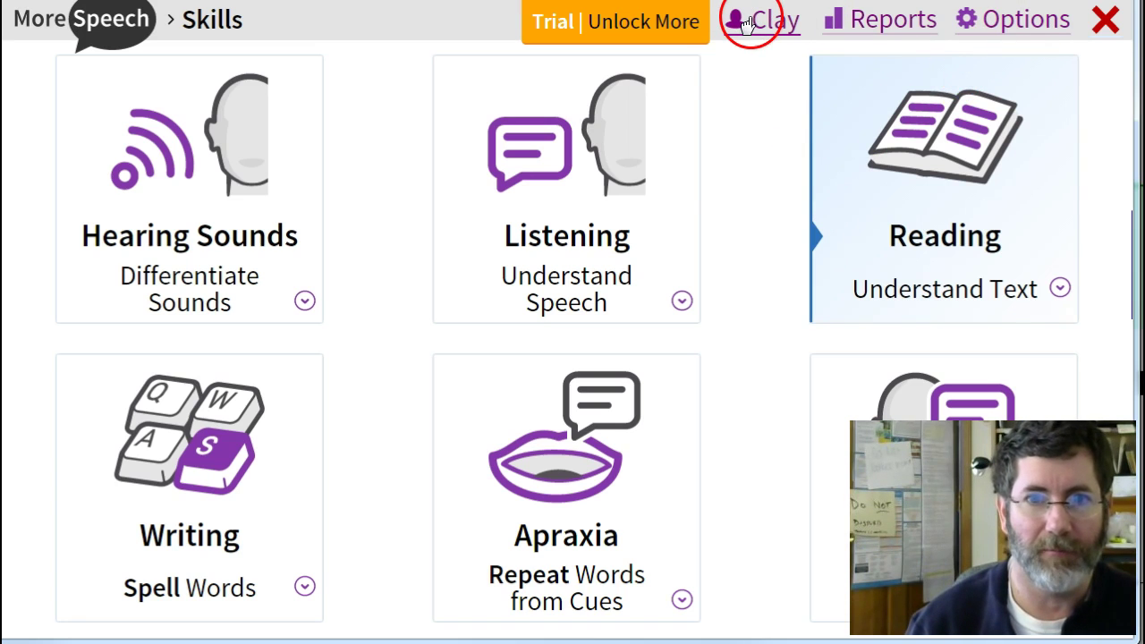
- Keep the 'Short lessons (2 exercises)' option, then go from Skills to the Reading task list
{"action": "left_click", "coordinate": [1025, 32]}
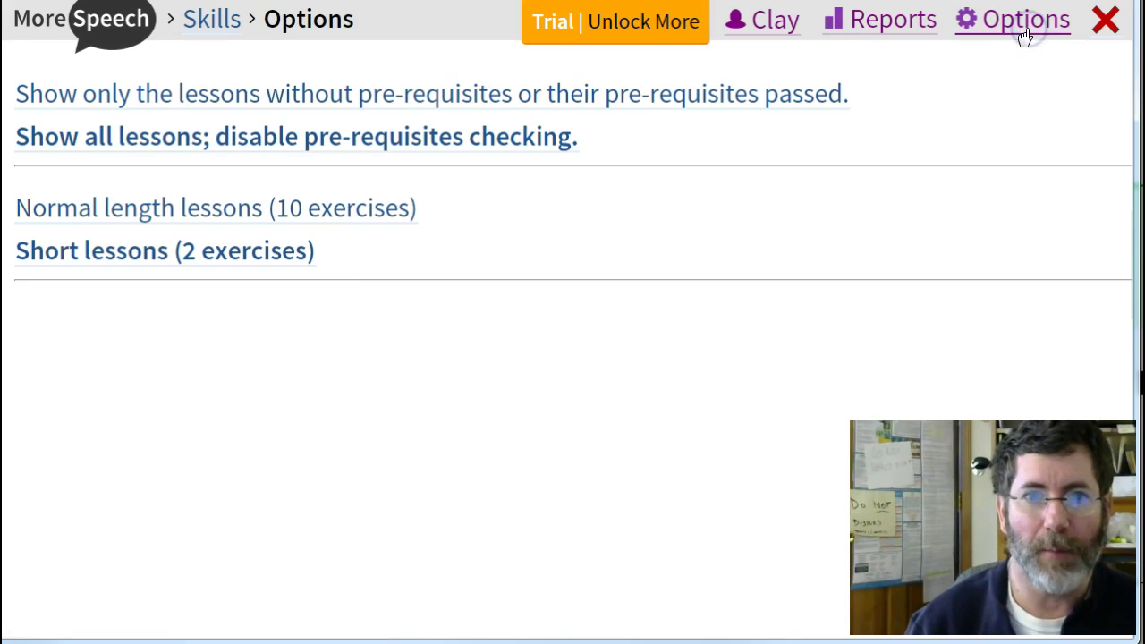
{"action": "left_click", "coordinate": [86, 251]}
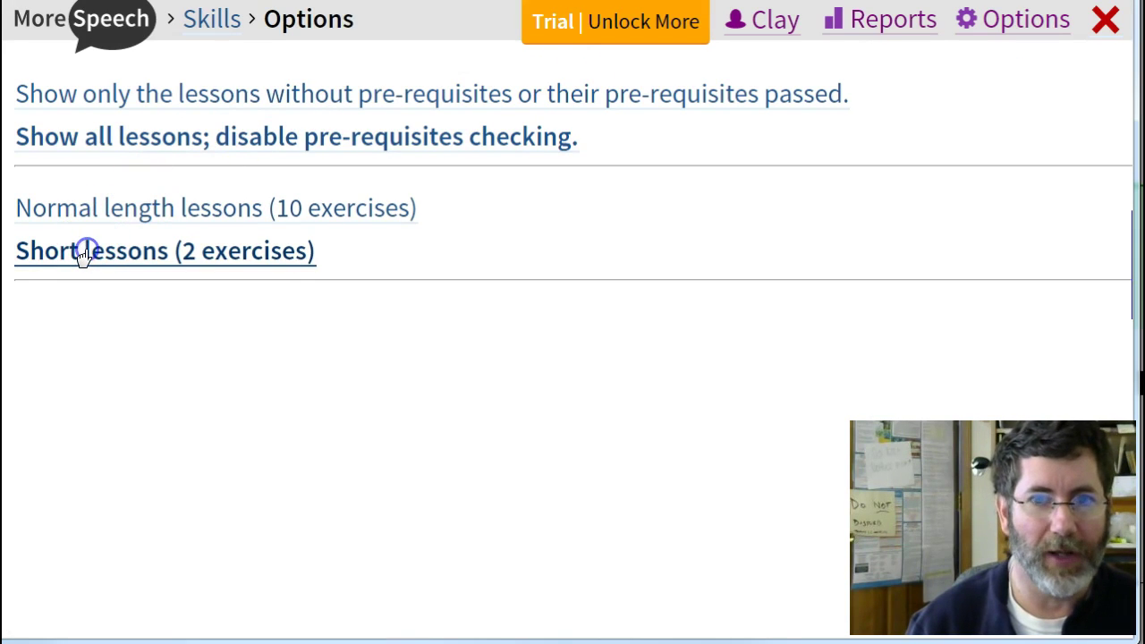
{"action": "left_click", "coordinate": [212, 20]}
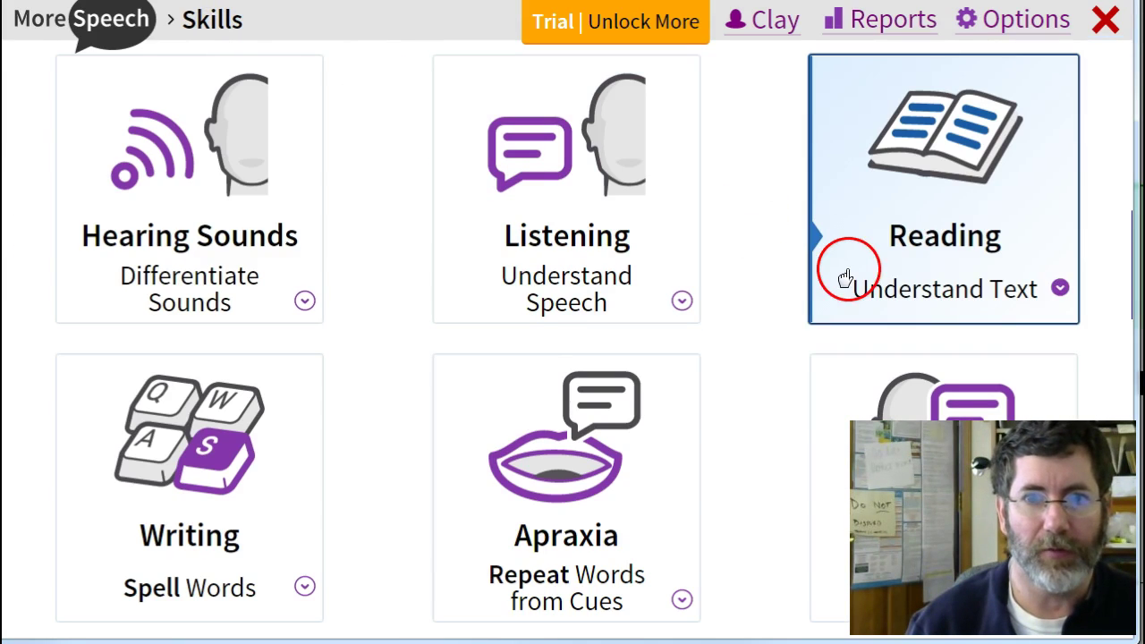
{"action": "left_click", "coordinate": [900, 250]}
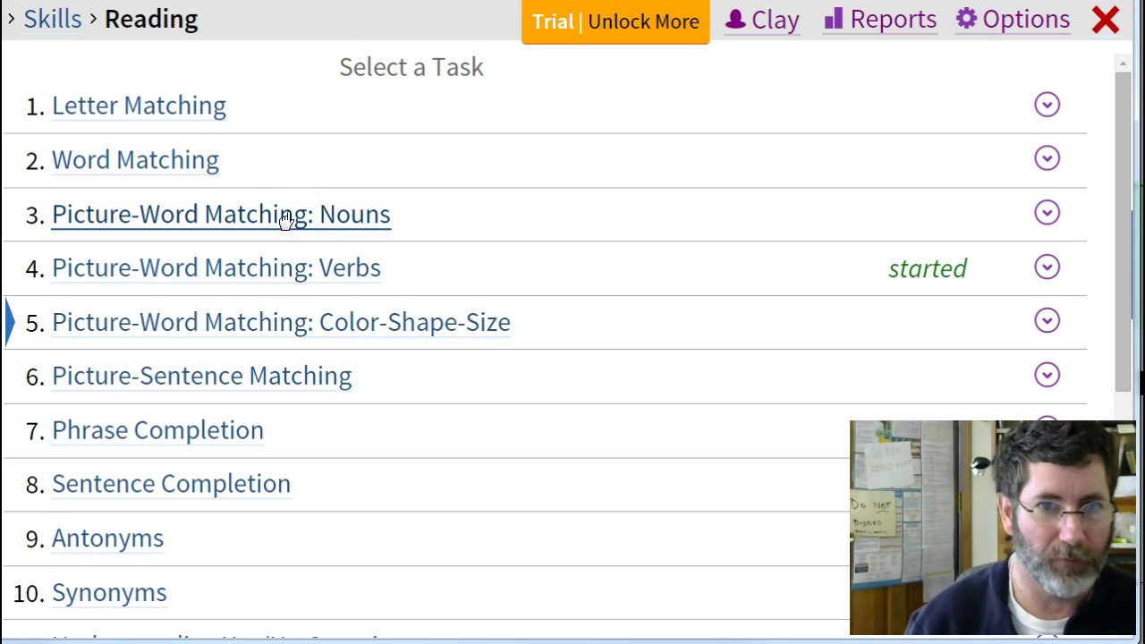
- Start the Picture-Word Matching: Color-Shape-Size task at Basic difficulty
{"action": "left_click_drag", "start_coordinate": [255, 303], "coordinate": [197, 324]}
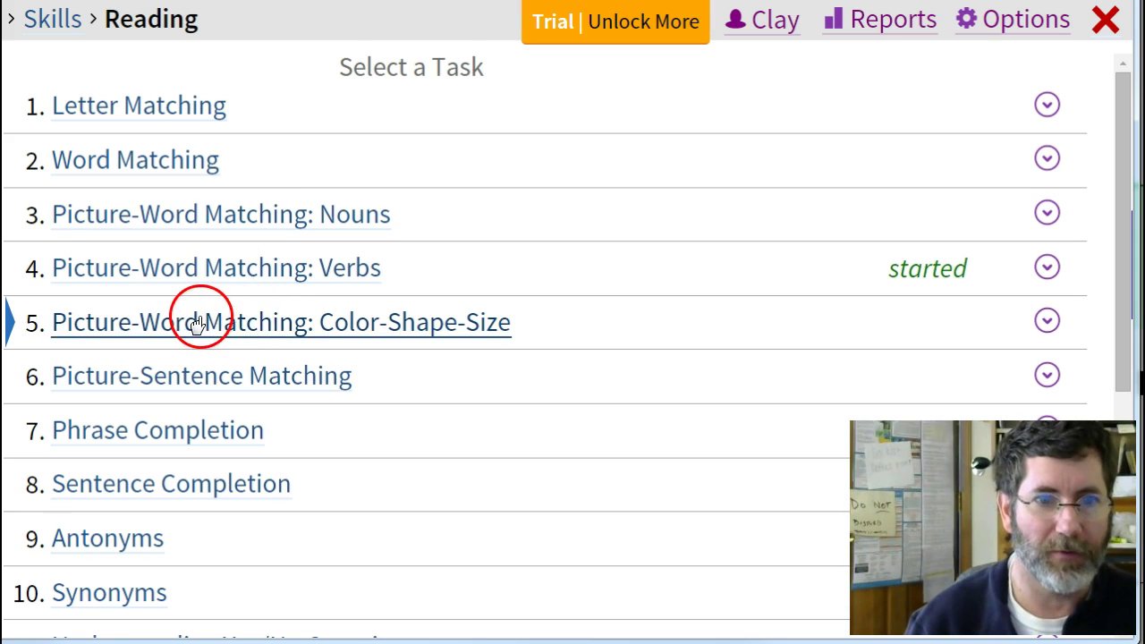
{"action": "left_click", "coordinate": [196, 324]}
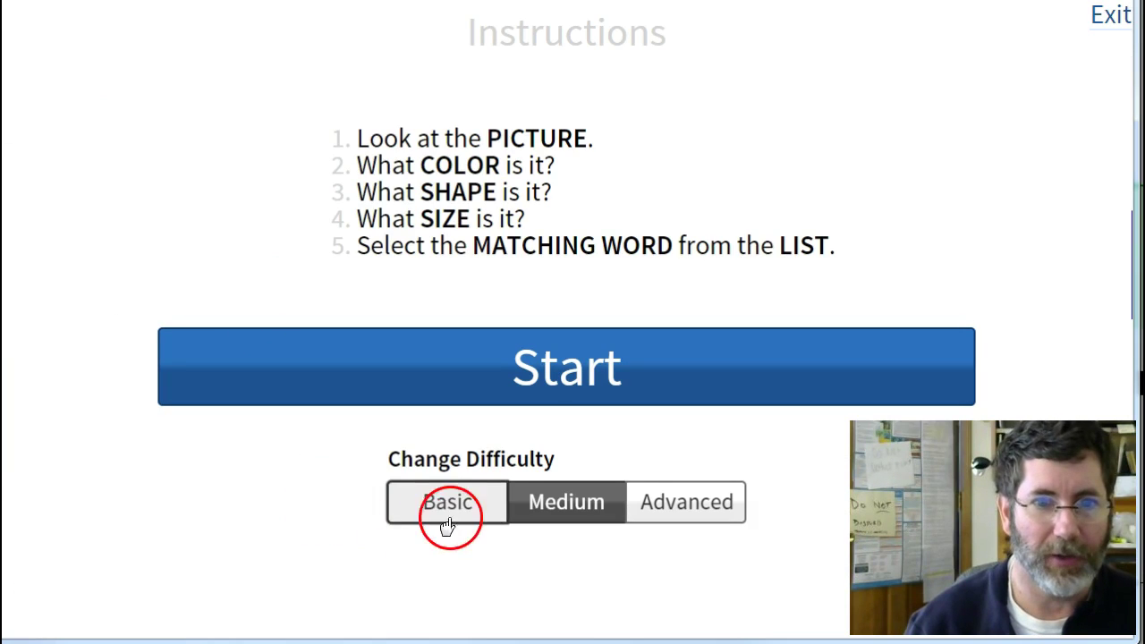
{"action": "left_click", "coordinate": [447, 526]}
{"action": "left_click", "coordinate": [542, 367]}
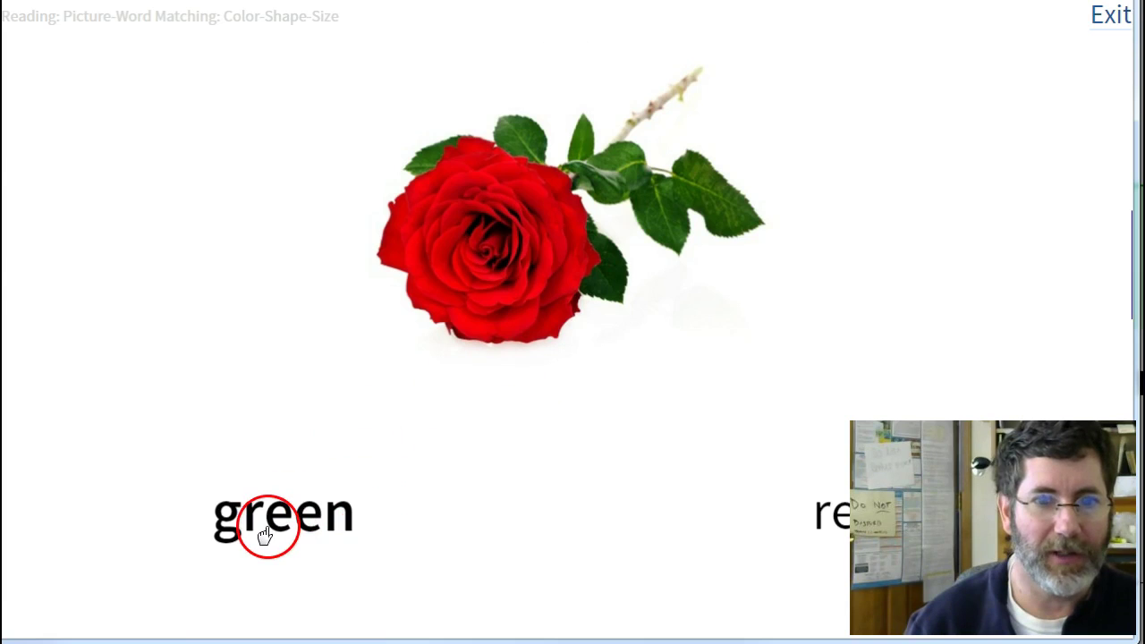
- Answer green, then red for the rose's colour and rectangle for the window, then finish
{"action": "left_click", "coordinate": [252, 526]}
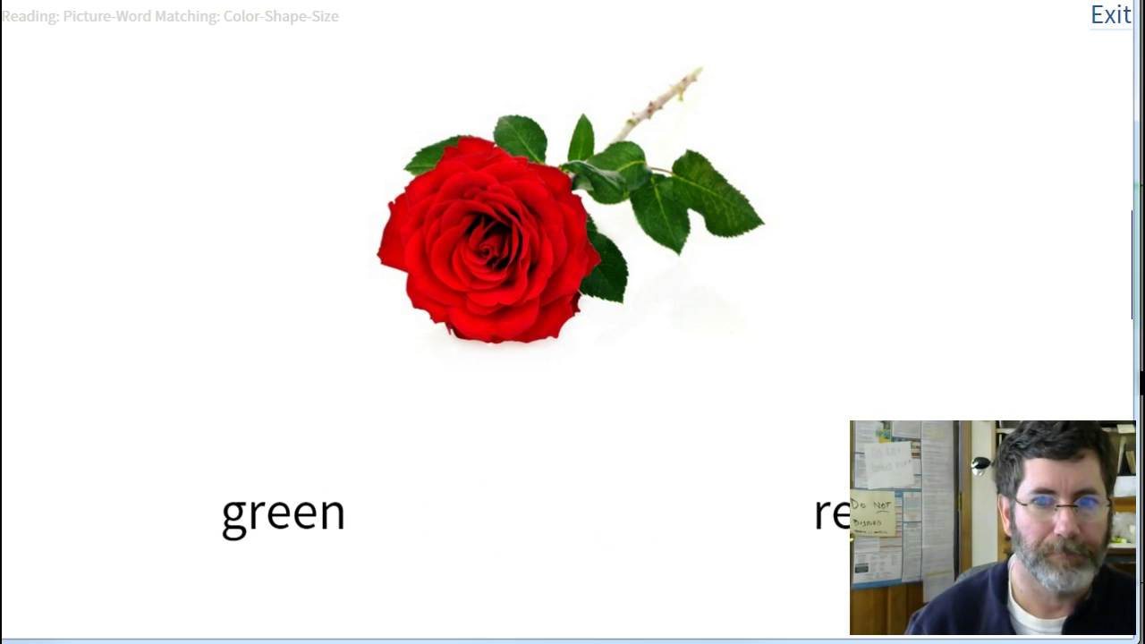
{"action": "left_click", "coordinate": [816, 506]}
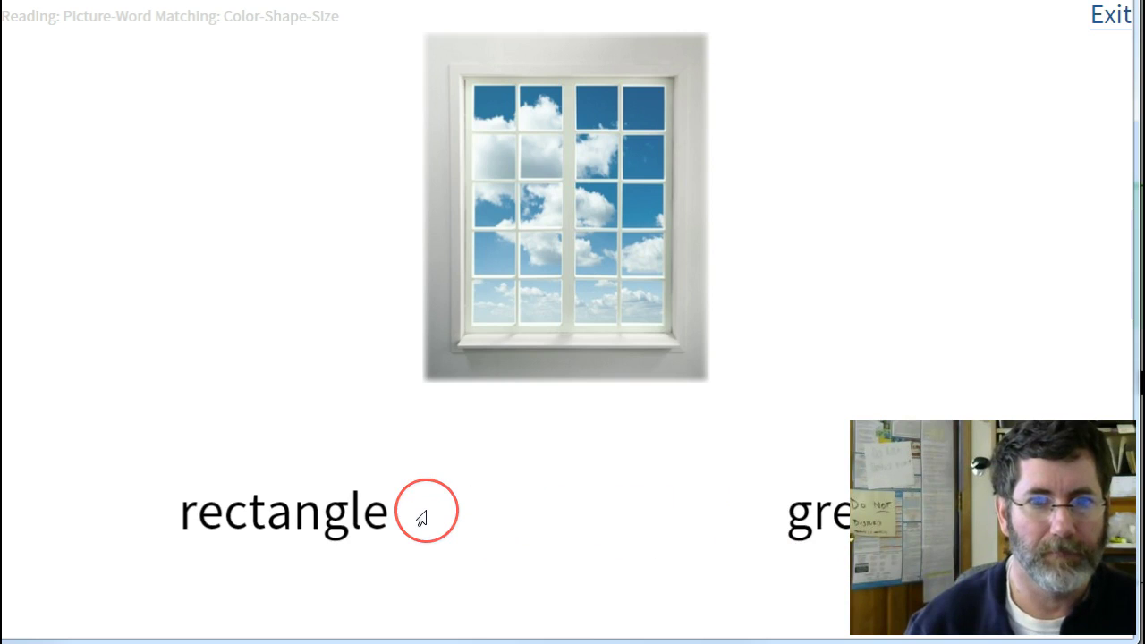
{"action": "left_click", "coordinate": [337, 506]}
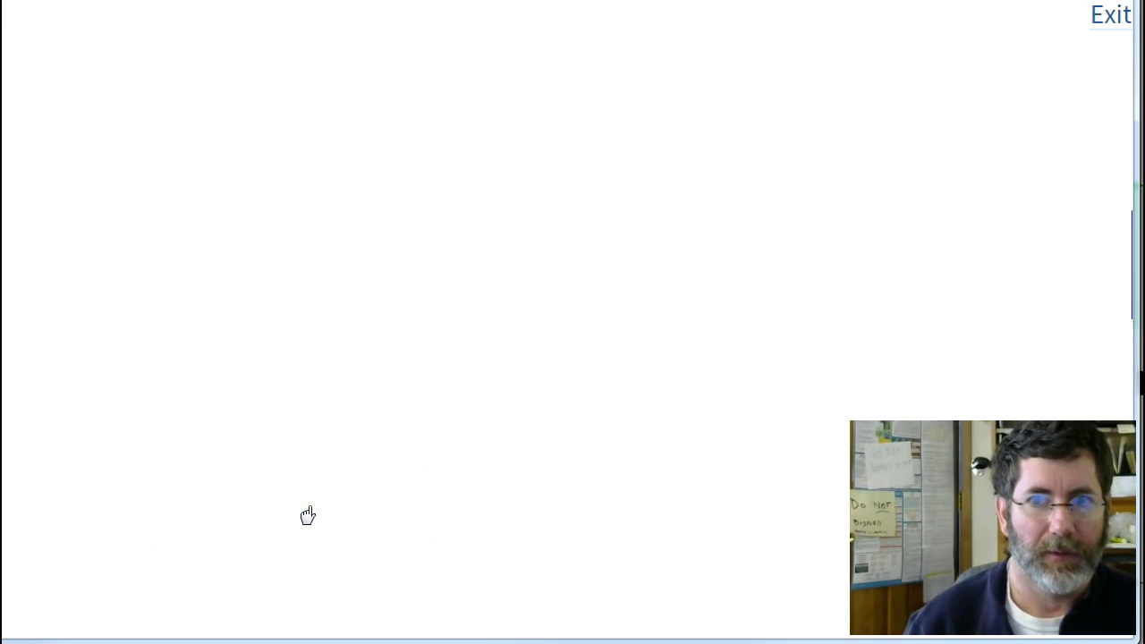
{"action": "left_click", "coordinate": [682, 377]}
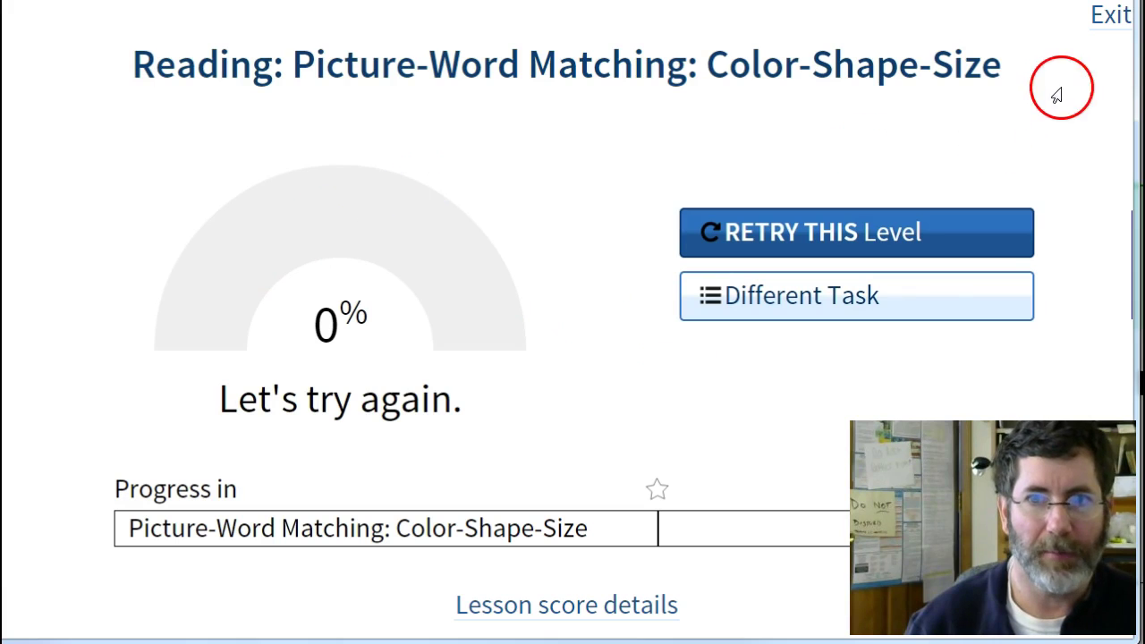
- Leave the results and open the Sentence Completion task at Basic difficulty
{"action": "left_click", "coordinate": [1115, 21]}
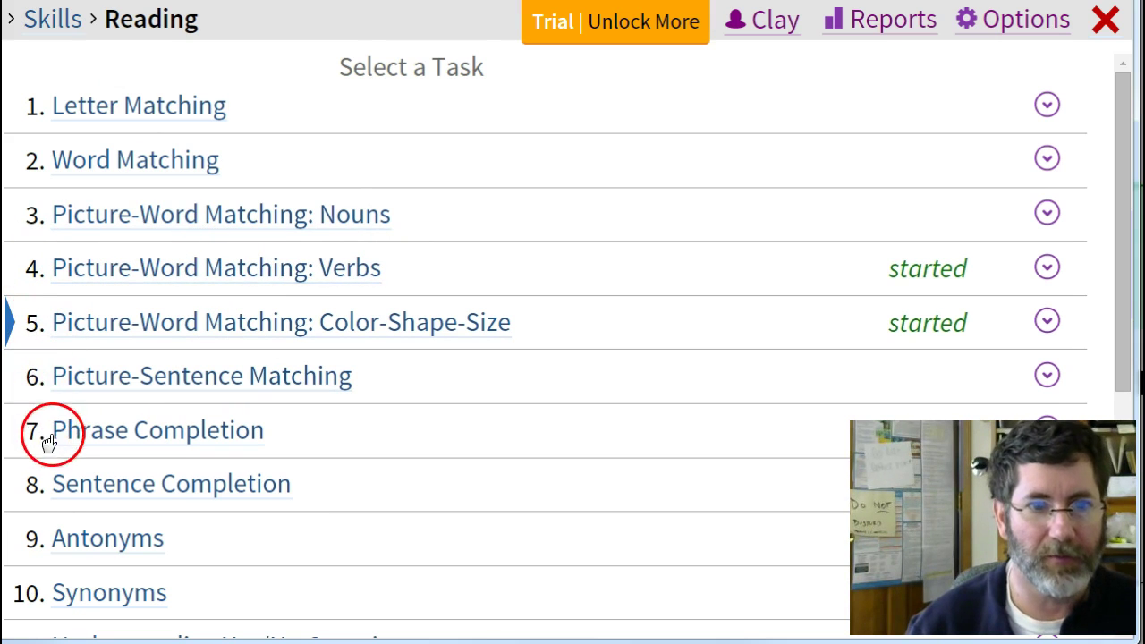
{"action": "left_click", "coordinate": [60, 490]}
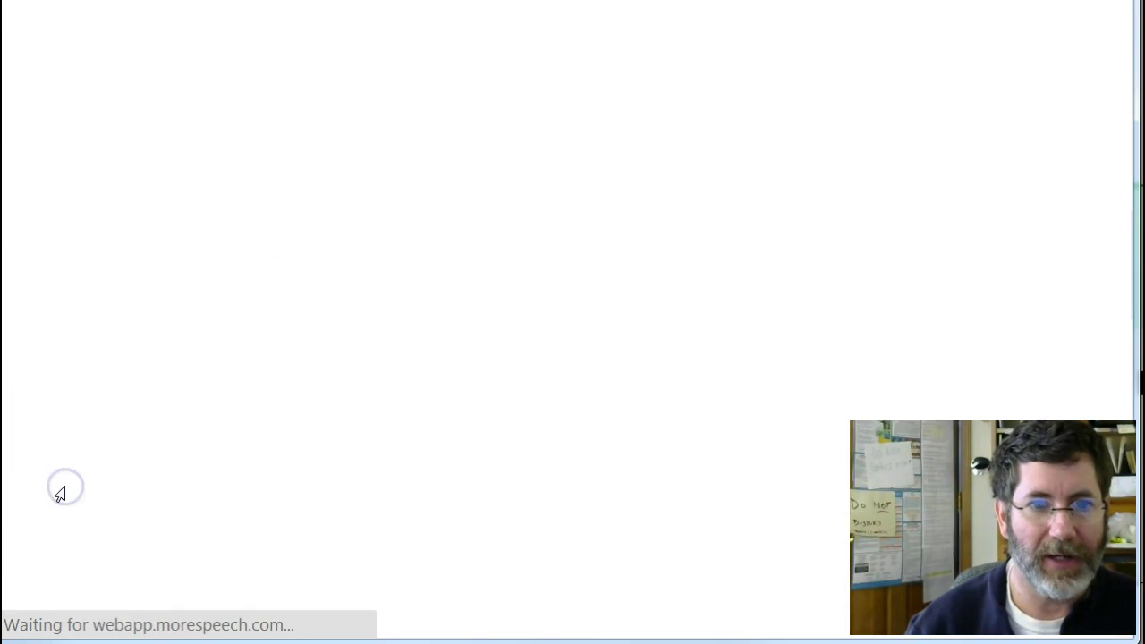
{"action": "left_click", "coordinate": [437, 504]}
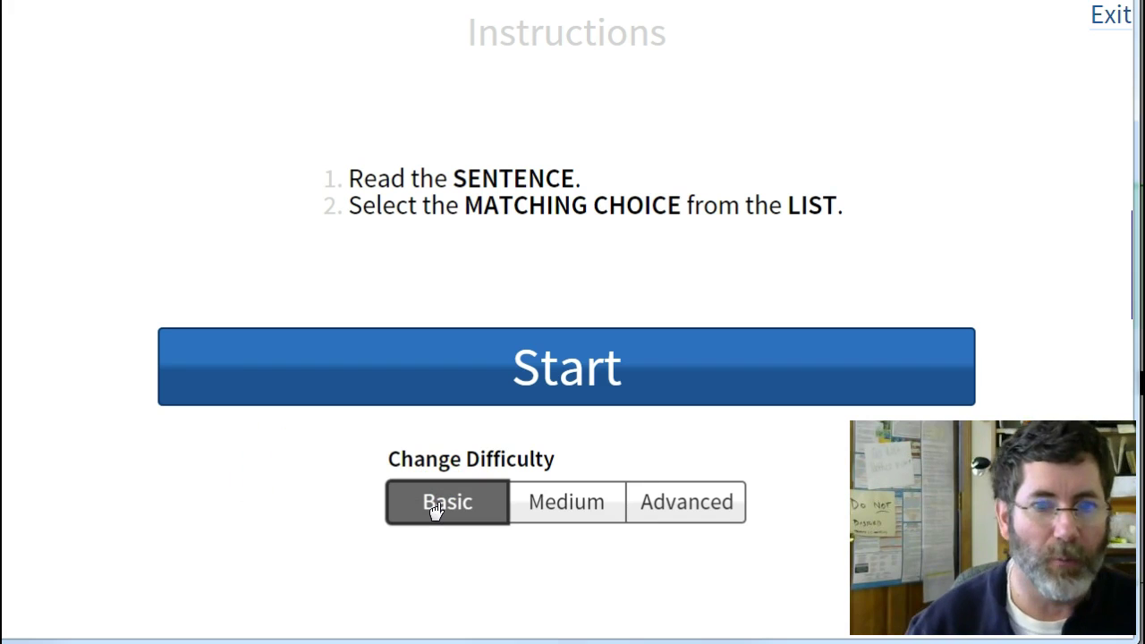
- Start the lesson, complete the sentence with 'galoshes', and exit the 50% results page
{"action": "left_click", "coordinate": [477, 438]}
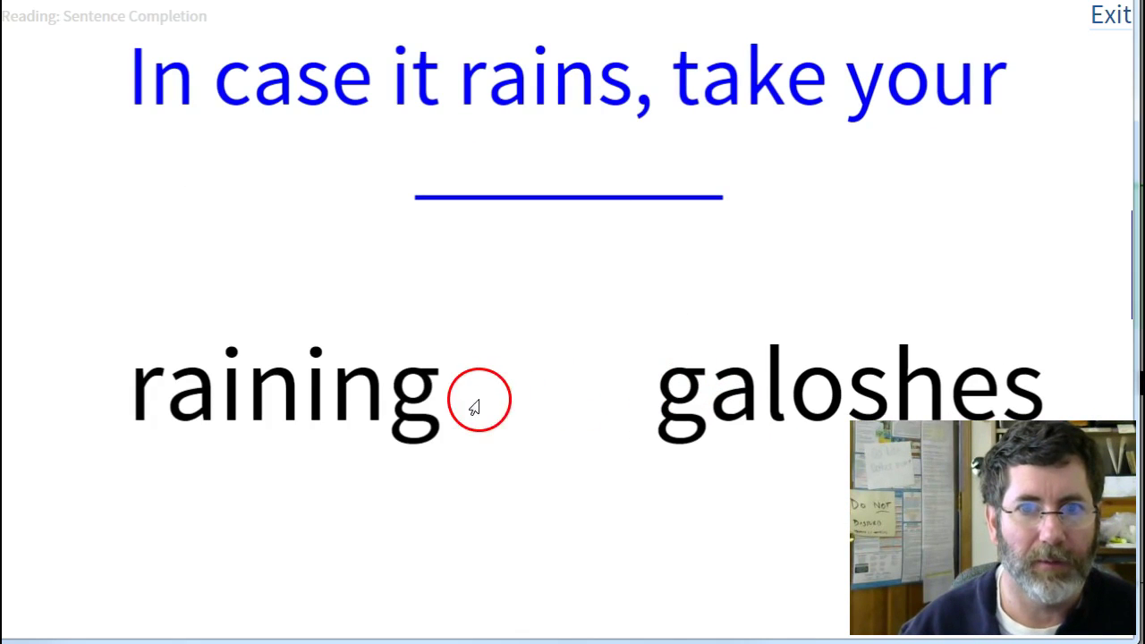
{"action": "left_click", "coordinate": [774, 417]}
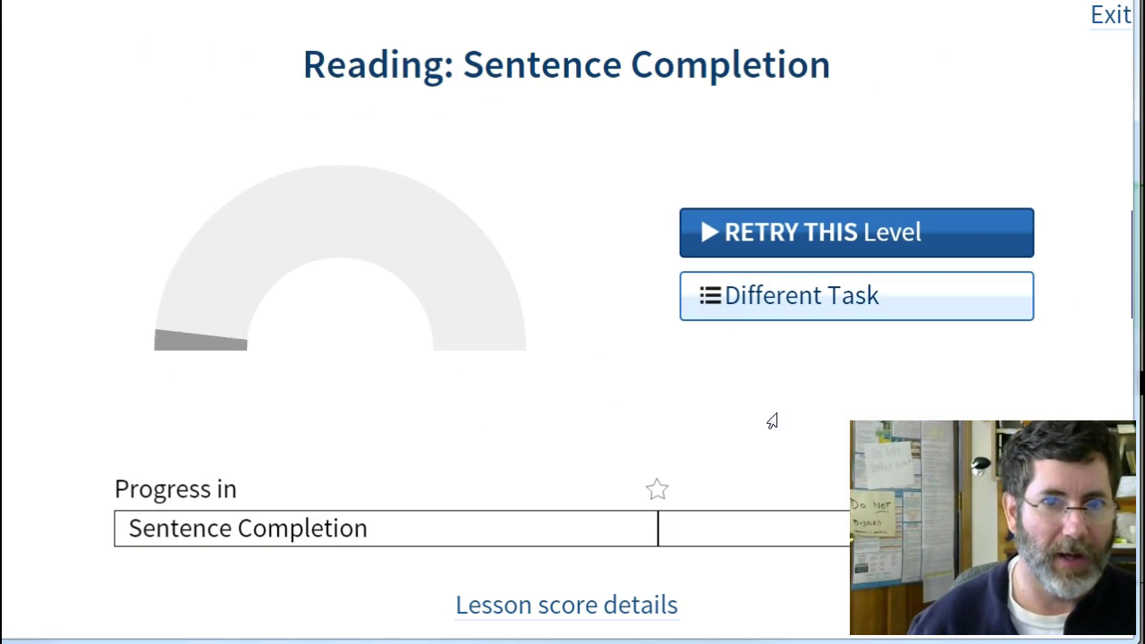
{"action": "left_click", "coordinate": [1109, 16]}
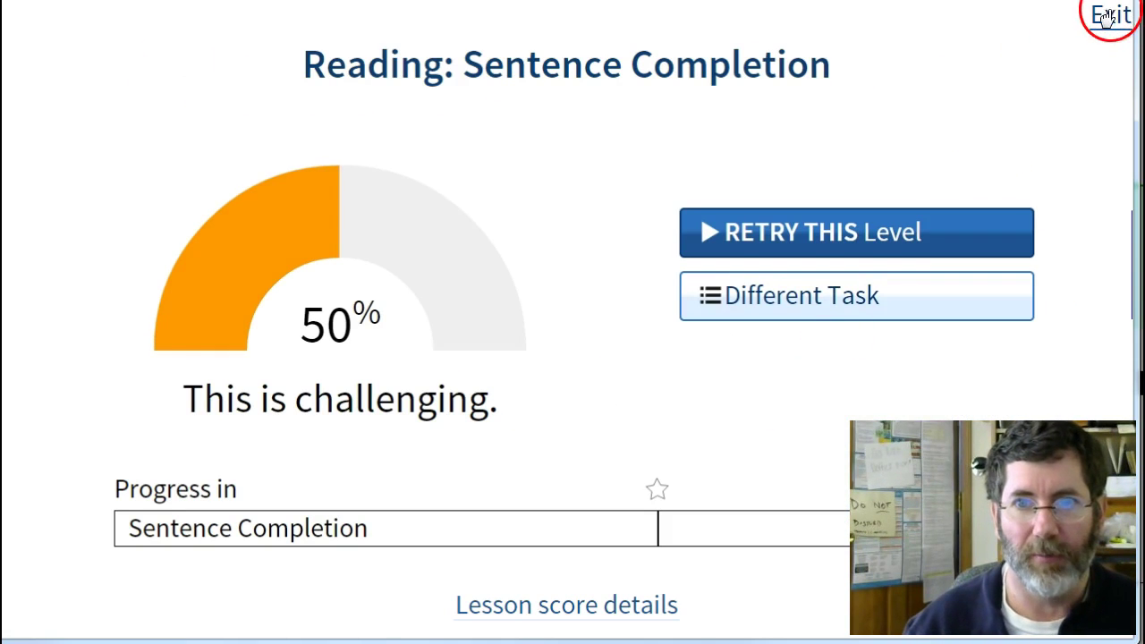
- Browse the three Hearing Sounds tasks, then return via Skills to the Reading tasks
{"action": "left_click", "coordinate": [452, 33]}
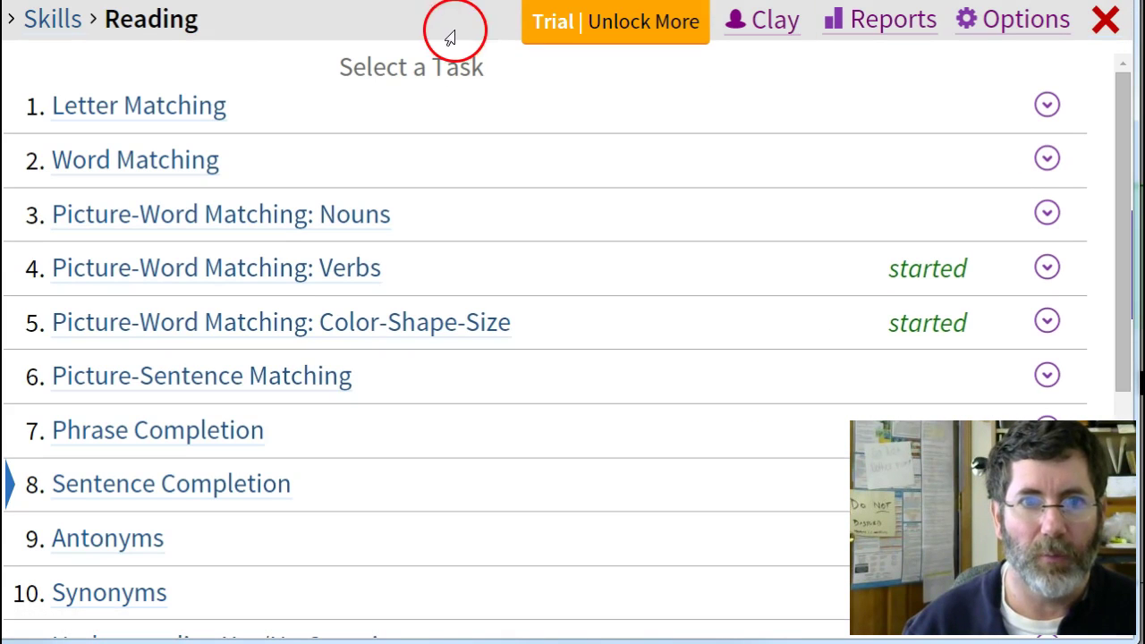
{"action": "left_click", "coordinate": [55, 27]}
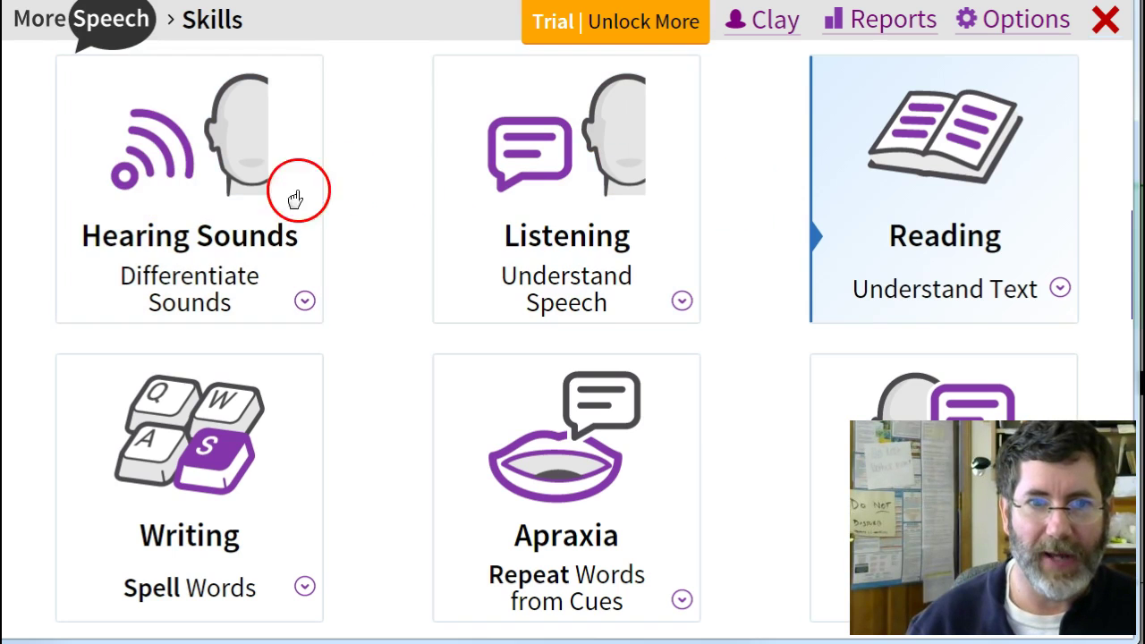
{"action": "left_click", "coordinate": [179, 186]}
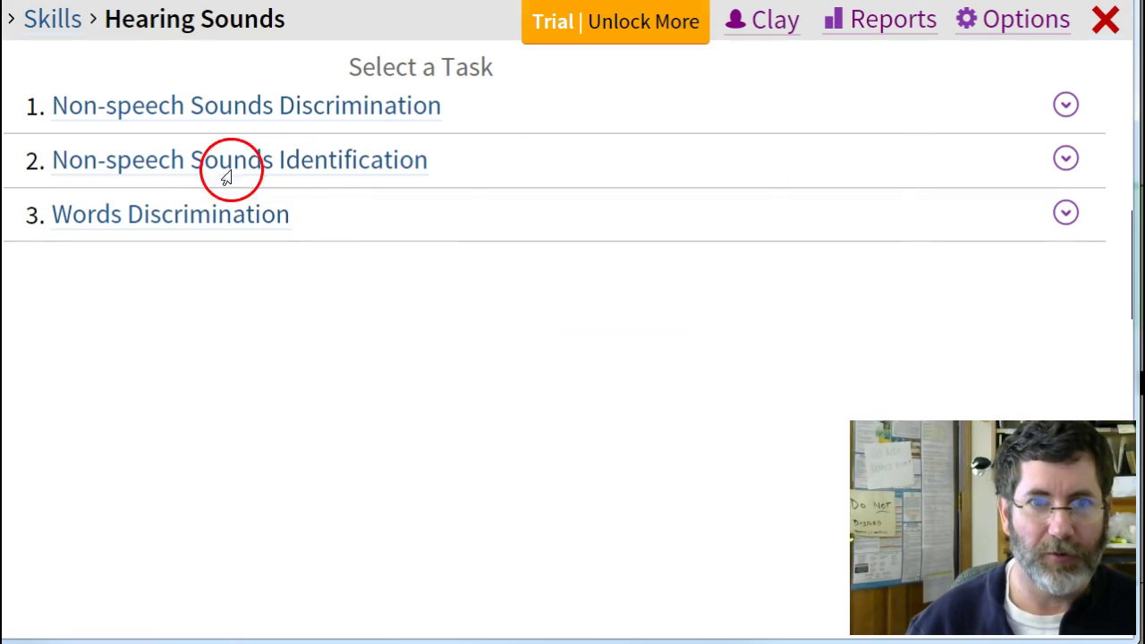
{"action": "left_click", "coordinate": [49, 20]}
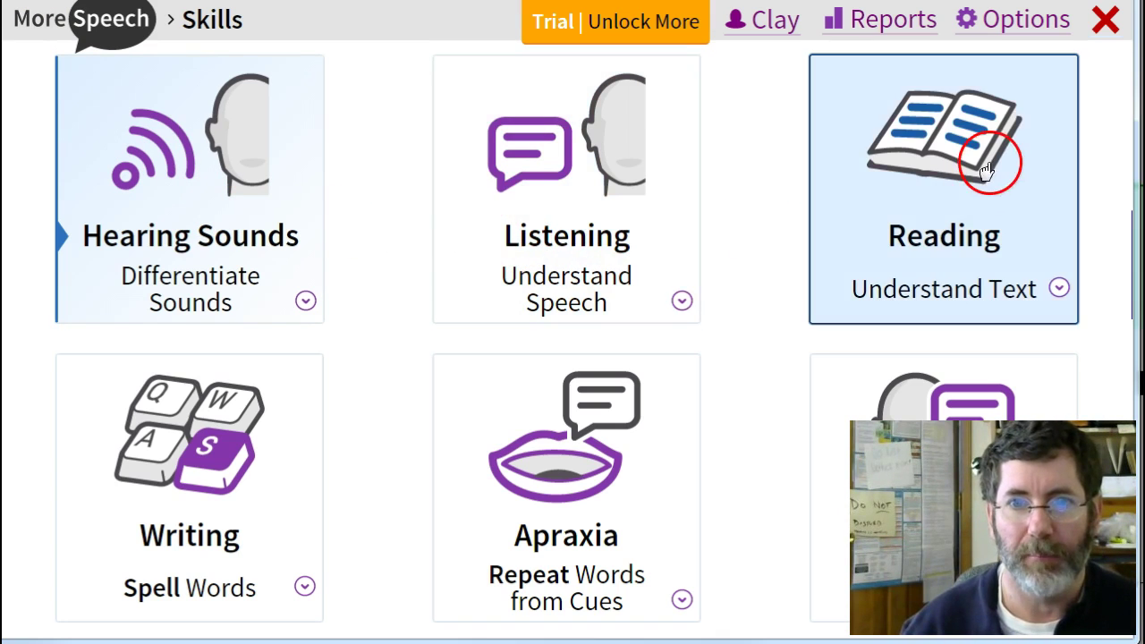
{"action": "left_click", "coordinate": [977, 171]}
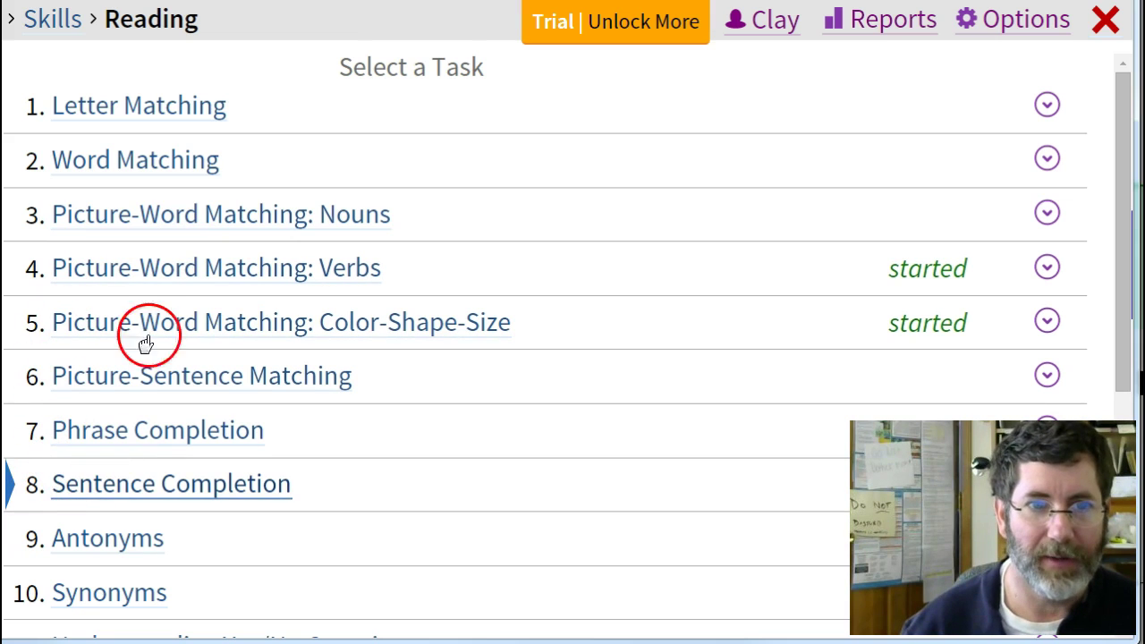
{"action": "left_click", "coordinate": [165, 280]}
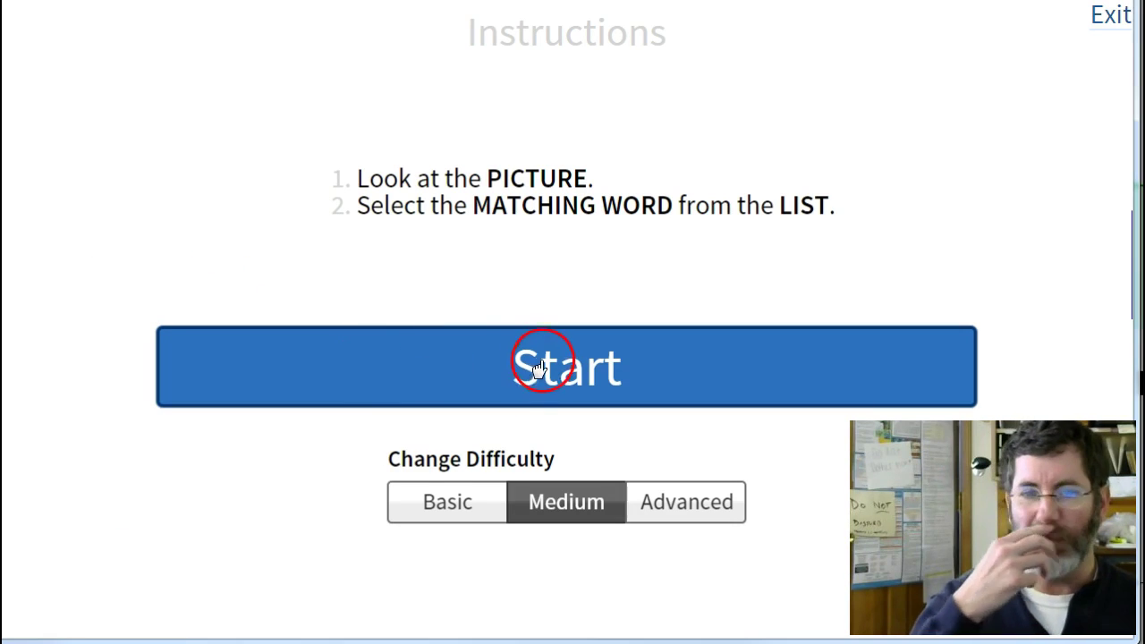
{"action": "left_click", "coordinate": [1093, 34]}
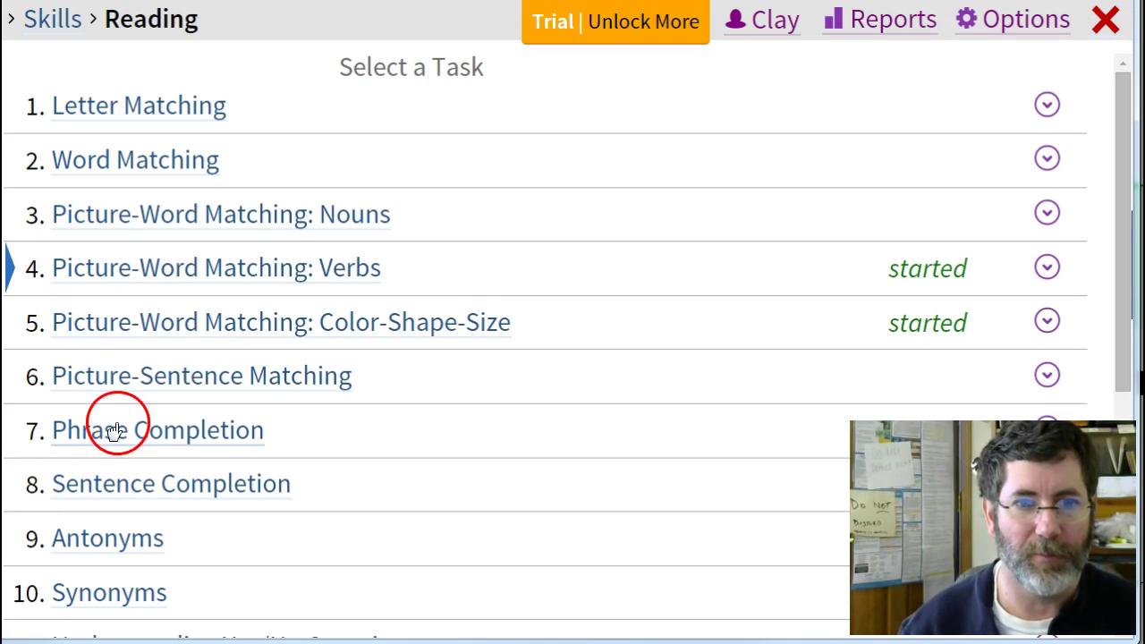
{"action": "left_click", "coordinate": [145, 482]}
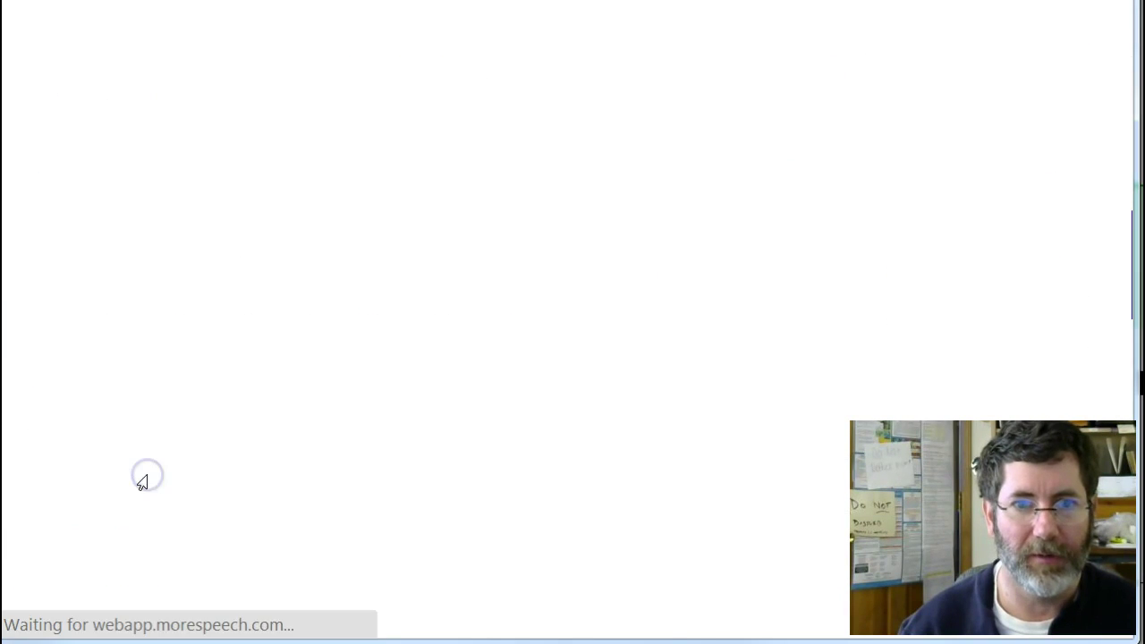
{"action": "left_click", "coordinate": [470, 435]}
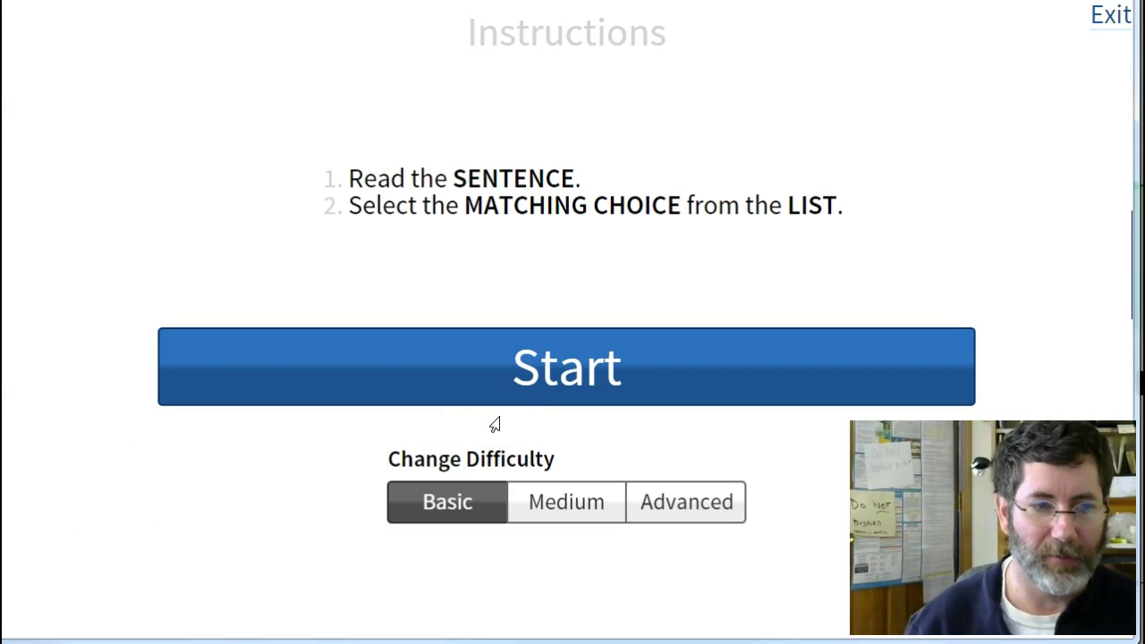
{"action": "left_click", "coordinate": [521, 375]}
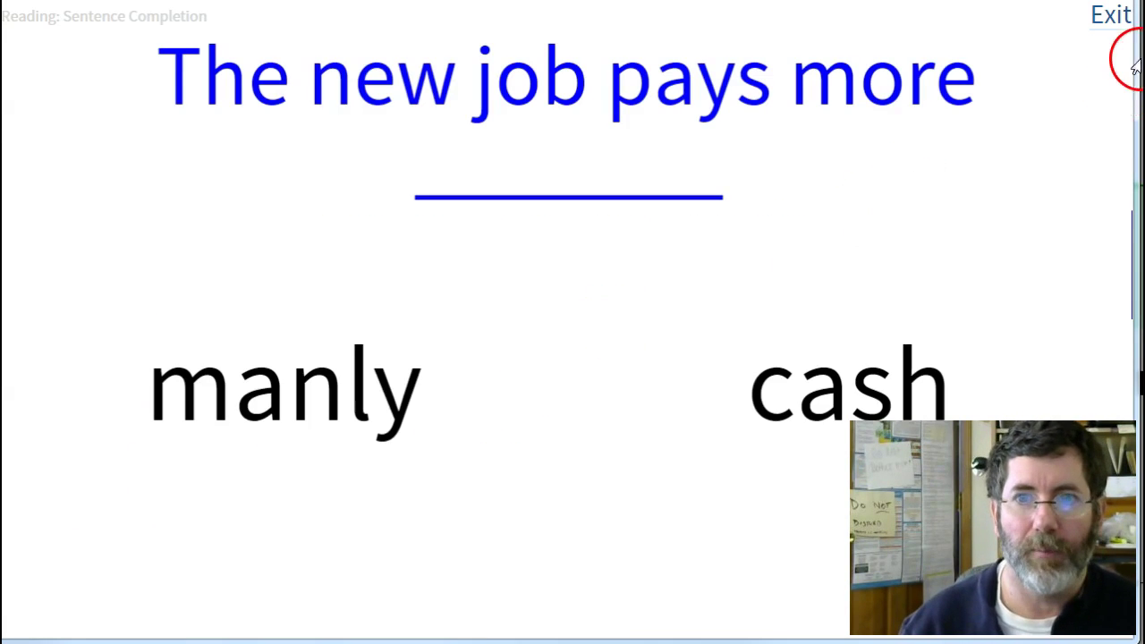
{"action": "left_click", "coordinate": [1112, 18]}
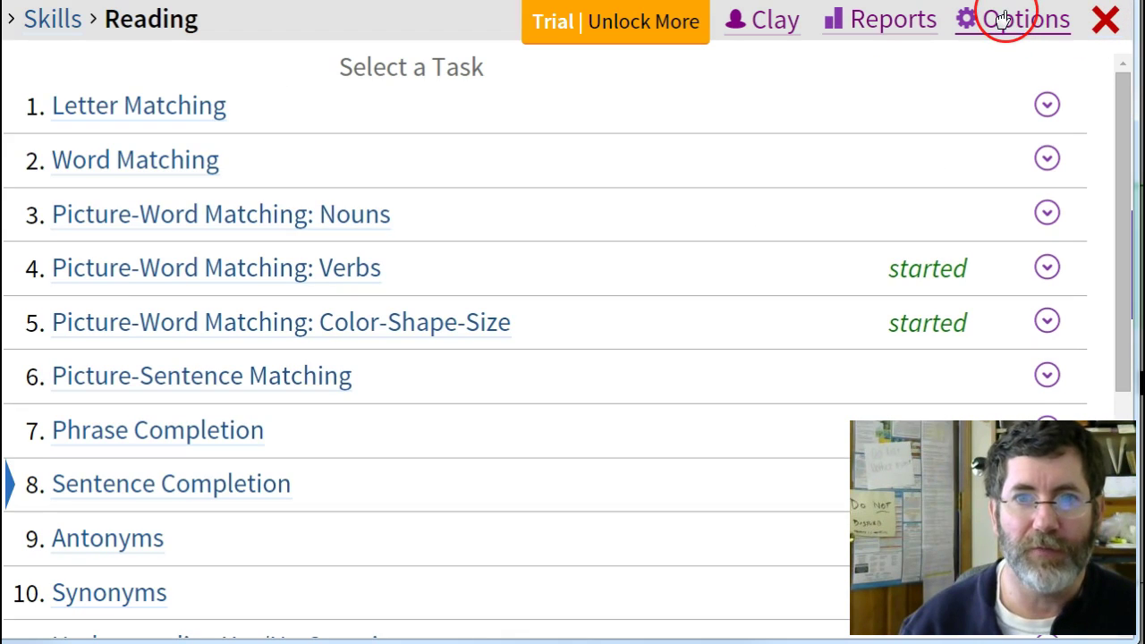
- Choose 'Normal length lessons (10 exercises)' in Options and close back to the Reading tasks
{"action": "left_click", "coordinate": [1004, 19]}
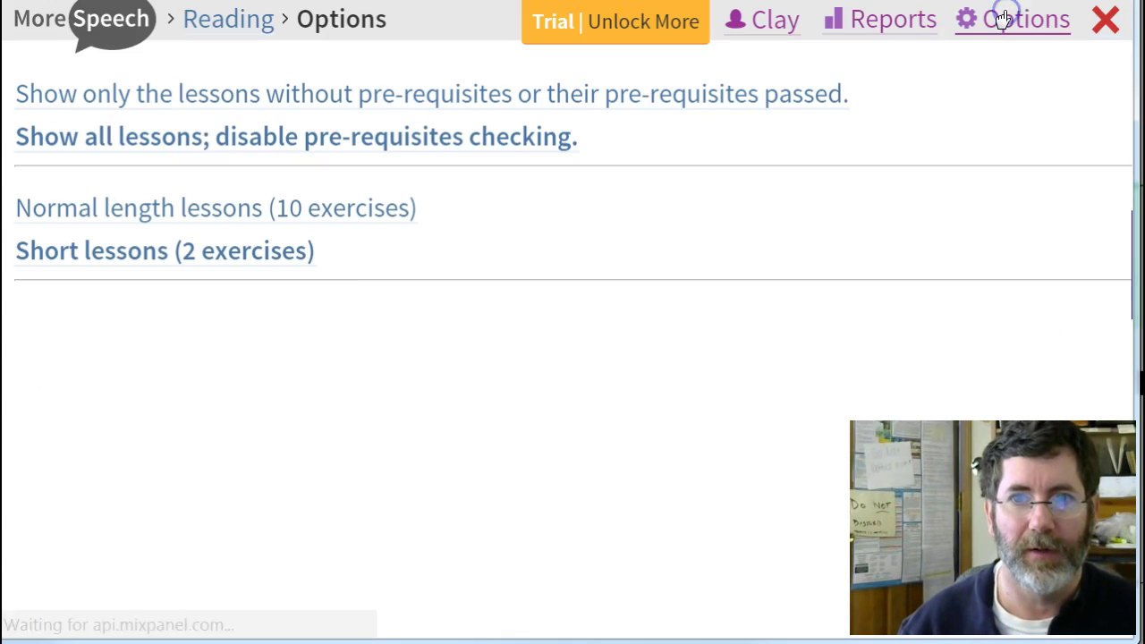
{"action": "left_click", "coordinate": [59, 217]}
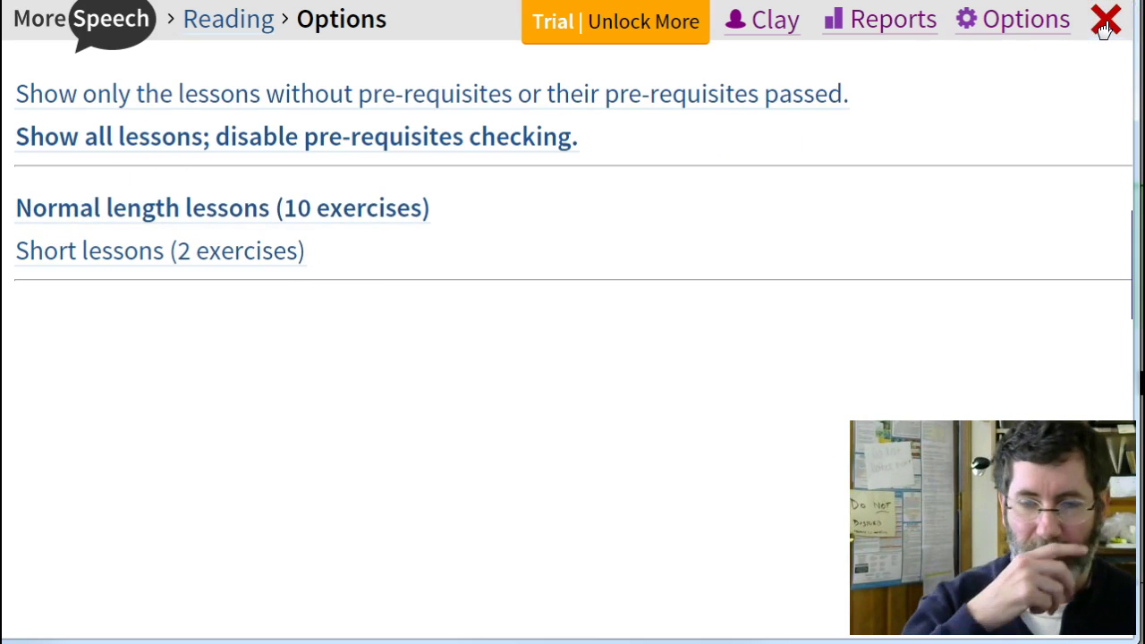
{"action": "left_click", "coordinate": [1105, 21]}
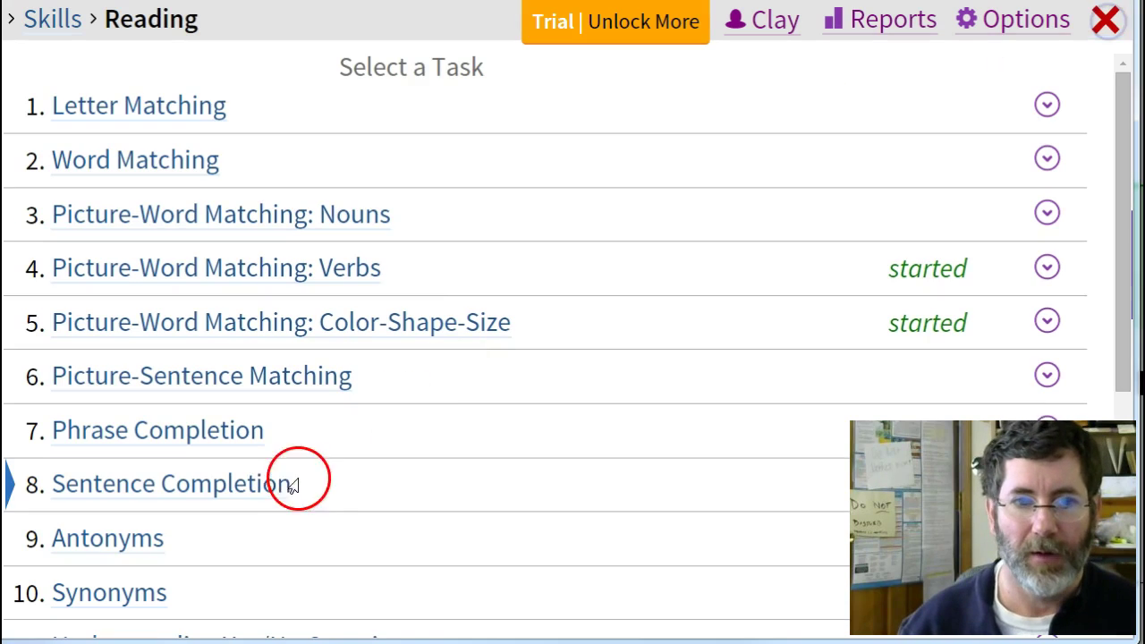